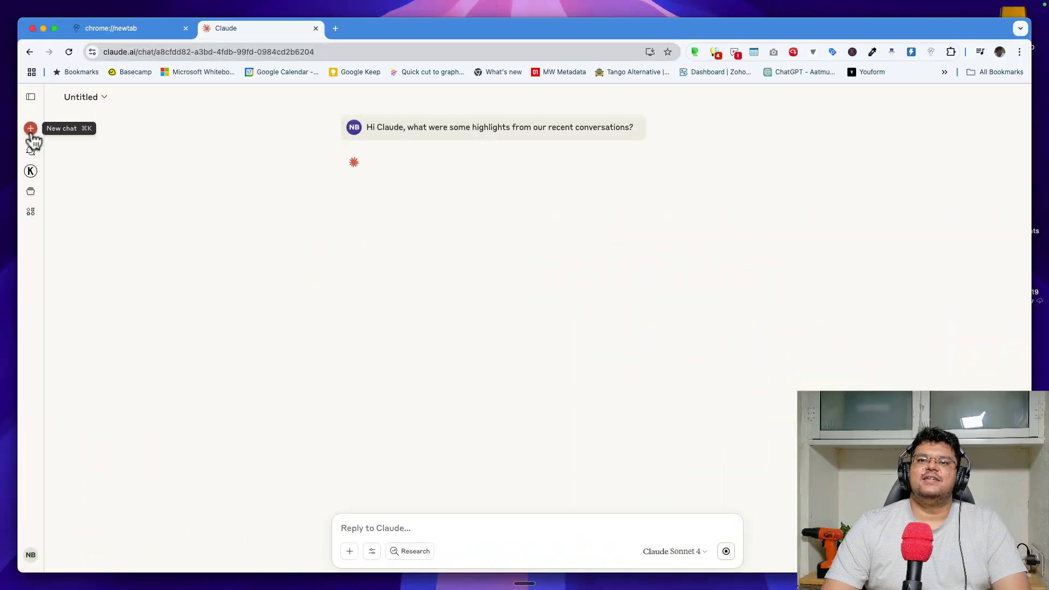
- In a new chat, send the prompt requesting a Mermaid flowchart of post-order customer journey and CRM nurturing
left_click(31, 133)
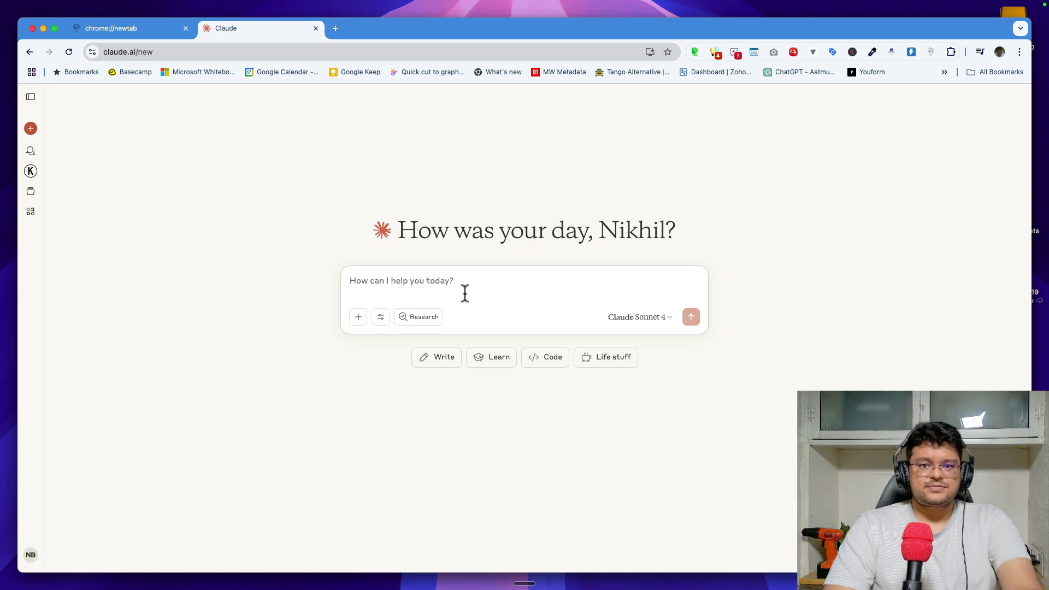
type("I run a CRM implementation company. Prepare a flow chart of what should be a good e-commerce user experience (not from what they see on the website) - from when they first place their order to after that. What sort of nurturing activities I can do. All of this should be in a flow chart - ,er,aid")
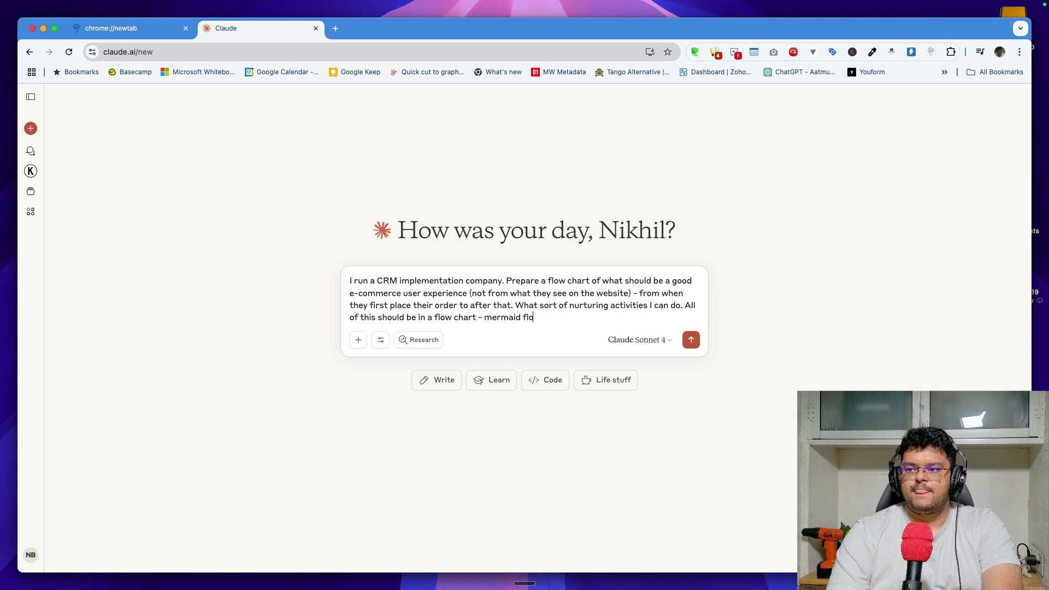
key("Return")
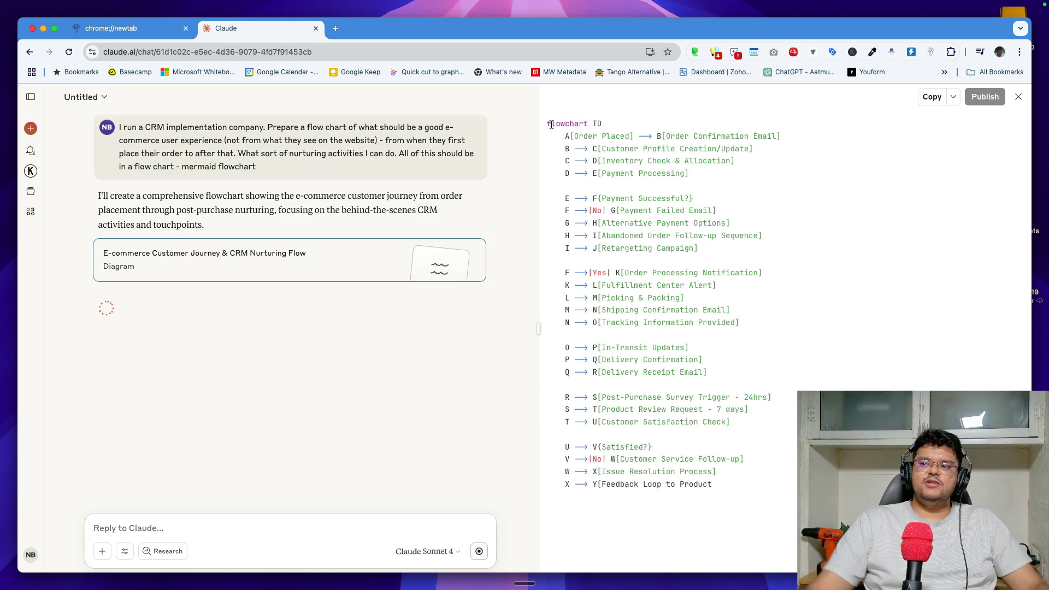
left_click_drag(550, 123, 625, 586)
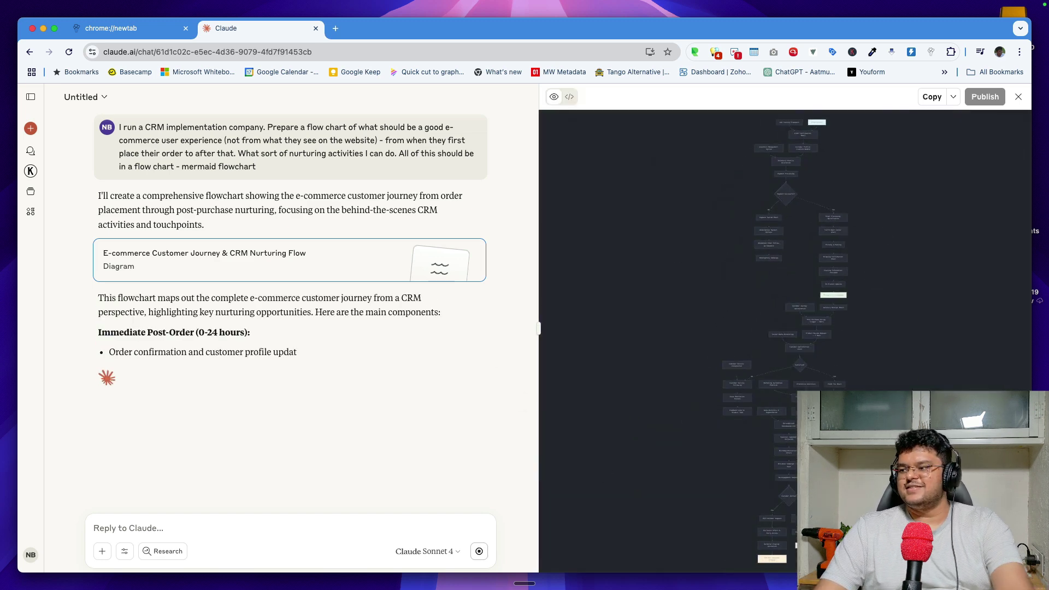
left_click(1017, 525)
scroll(677, 290, "up", 3)
scroll(864, 449, "up", 5)
scroll(864, 442, "up", 2)
scroll(838, 283, "up", 1)
scroll(764, 412, "up", 2)
scroll(764, 412, "down", 3)
scroll(775, 303, "down", 2)
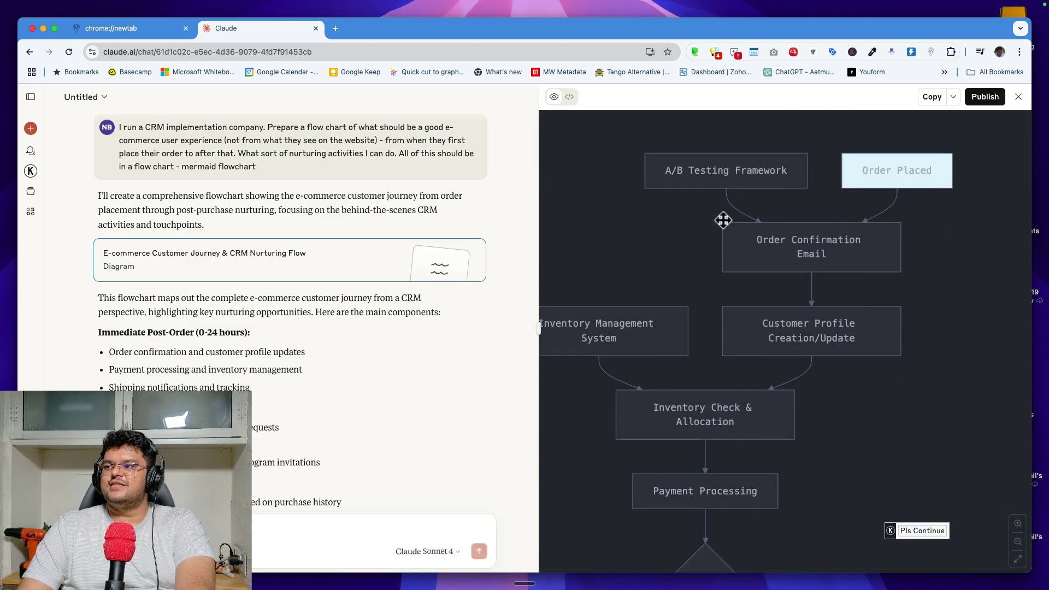
scroll(824, 444, "down", 5)
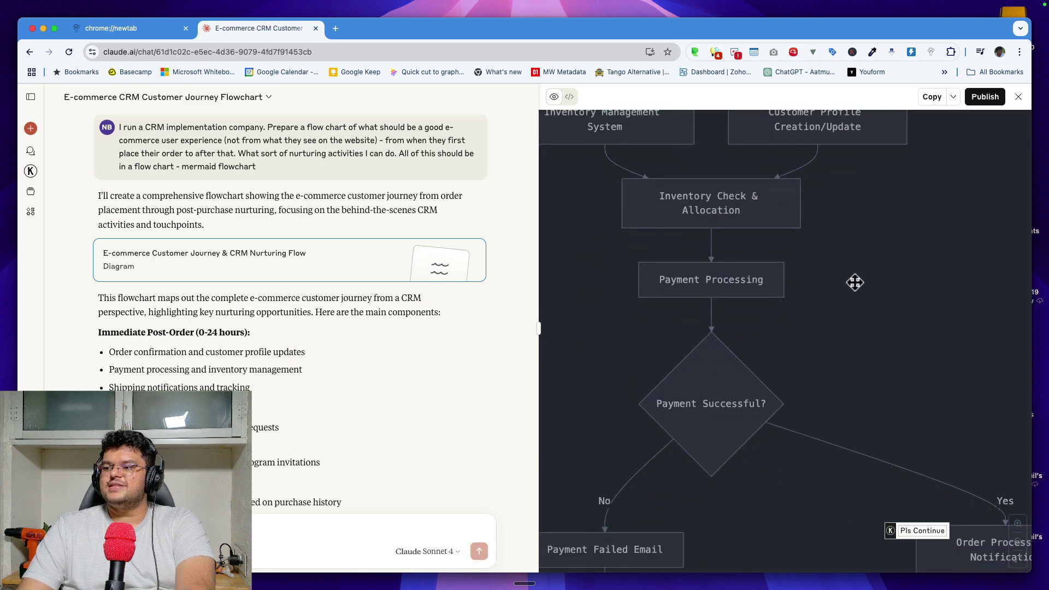
scroll(841, 335, "down", 3)
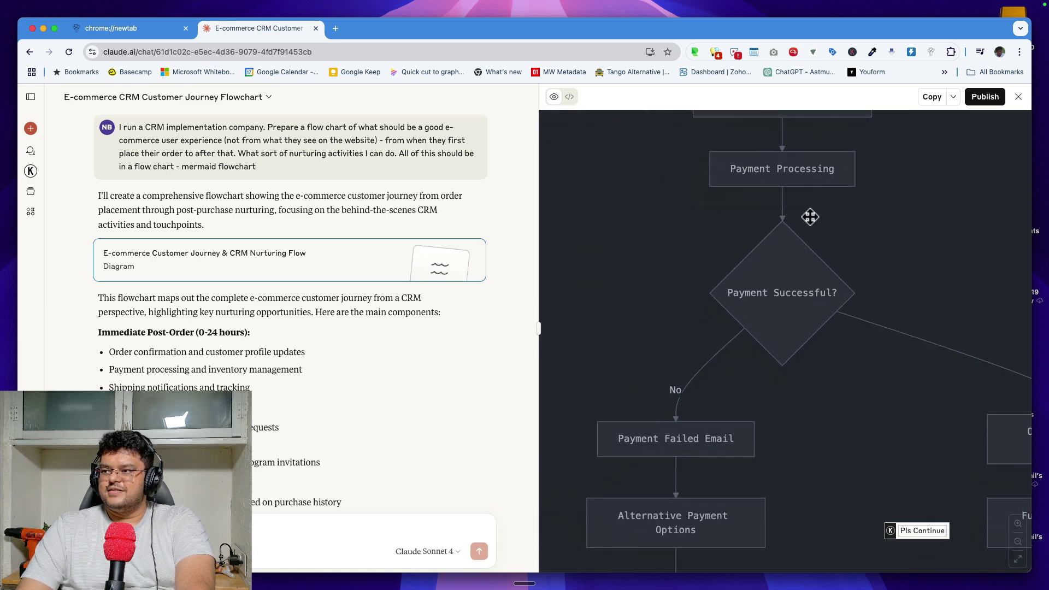
scroll(711, 347, "right", 3)
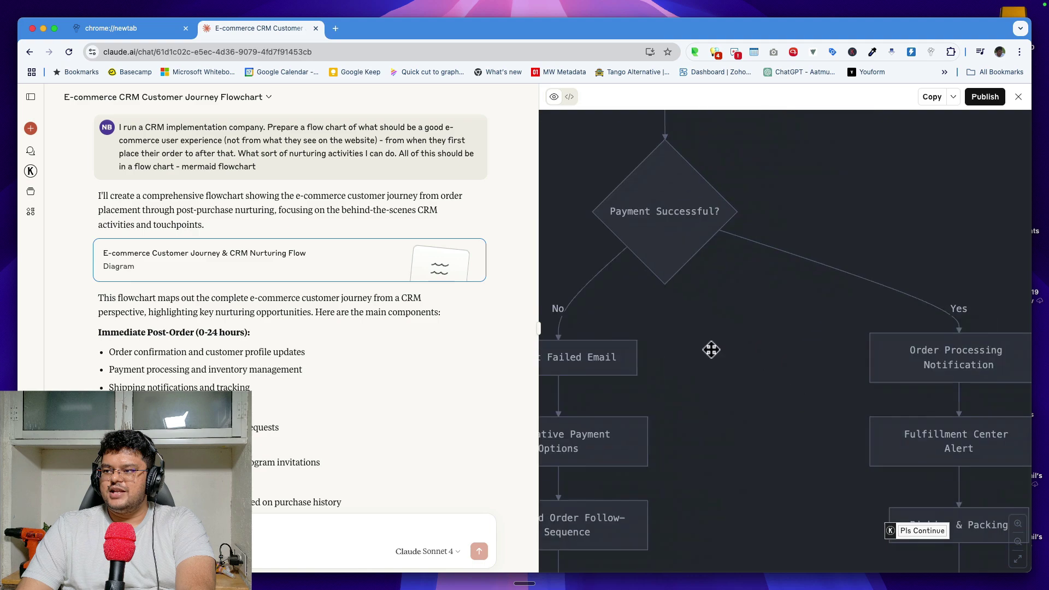
scroll(674, 325, "right", 4)
scroll(703, 281, "down", 7)
scroll(751, 301, "down", 8)
scroll(751, 300, "down", 5)
scroll(705, 440, "up", 4)
scroll(821, 508, "down", 8)
scroll(939, 293, "down", 10)
scroll(939, 293, "right", 8)
scroll(925, 306, "down", 2)
scroll(888, 283, "down", 7)
scroll(888, 283, "left", 6)
scroll(773, 309, "down", 7)
scroll(728, 272, "down", 4)
scroll(728, 272, "right", 3)
scroll(728, 273, "down", 3)
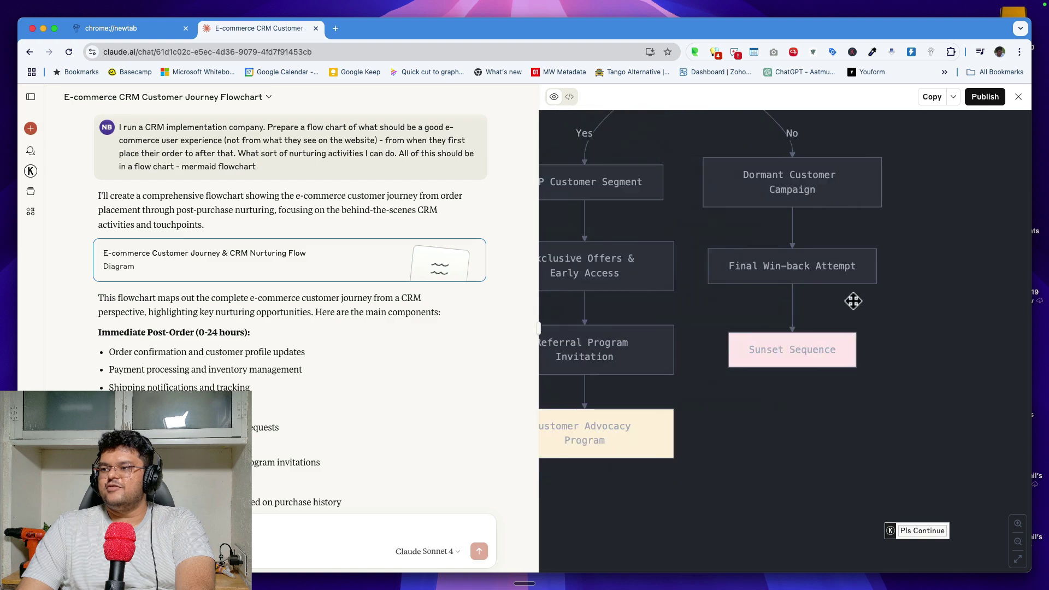
scroll(852, 300, "left", 3)
scroll(957, 314, "up", 5)
scroll(827, 377, "up", 5)
scroll(716, 358, "up", 3)
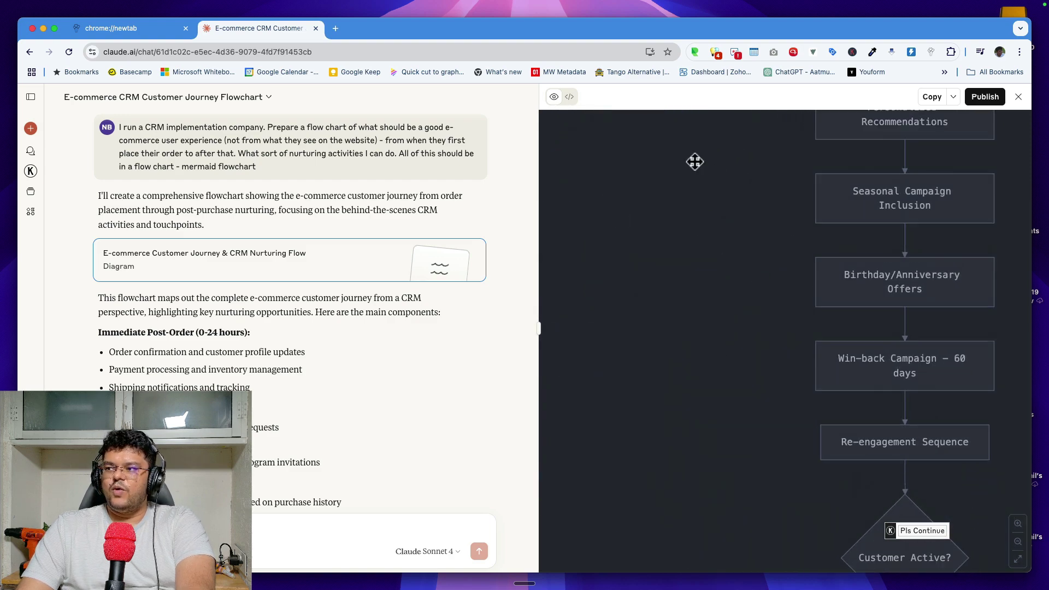
scroll(775, 159, "up", 8)
scroll(743, 336, "up", 5)
left_click_drag(656, 227, 694, 309)
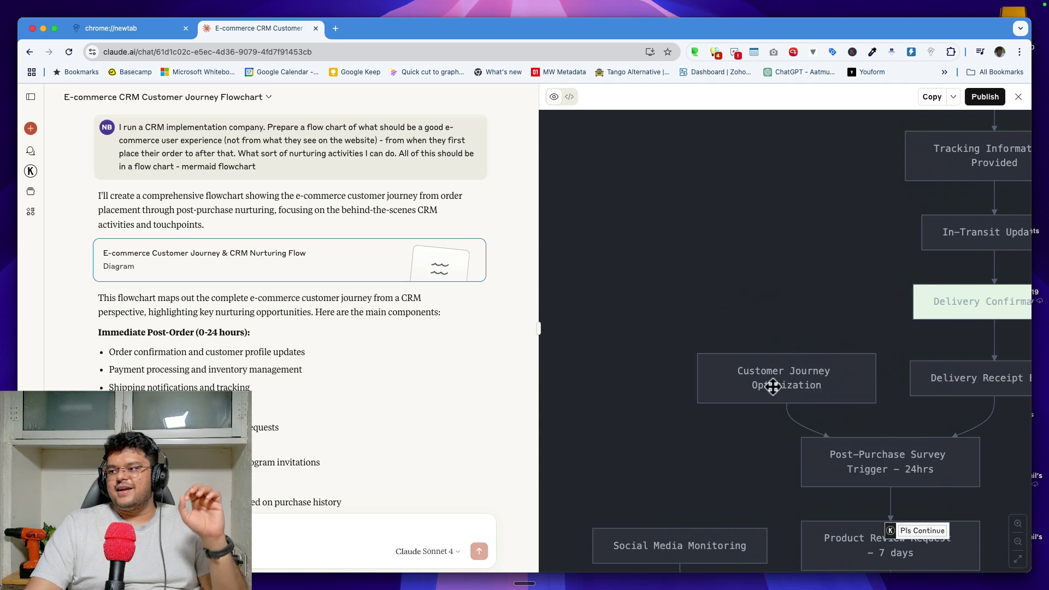
- Switch the artifact panel to the flowchart's Mermaid source and select part of the code
left_click_drag(769, 389, 746, 364)
left_click(569, 99)
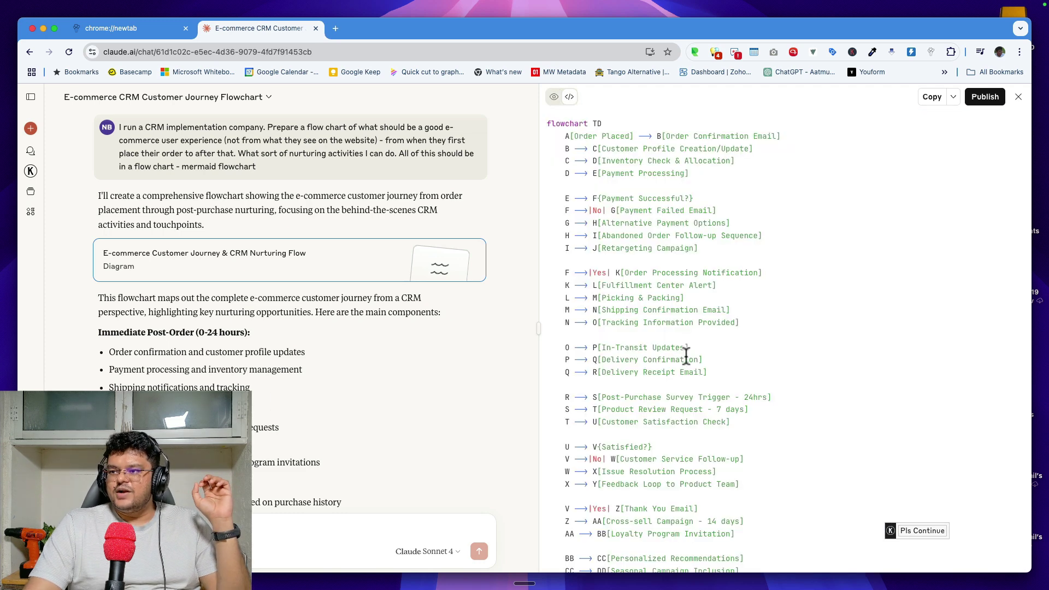
left_click_drag(624, 264, 680, 450)
left_click(686, 380)
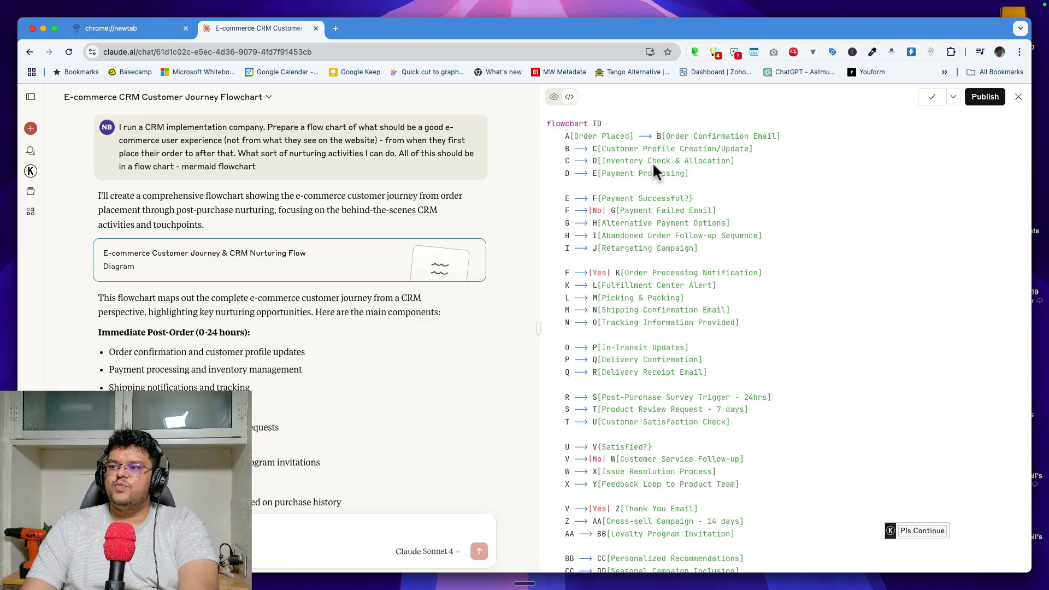
- Create a blank draw.io diagram in a new tab and close the extra Untitled Diagram tab
left_click(336, 29)
type("draw.io")
key("Return")
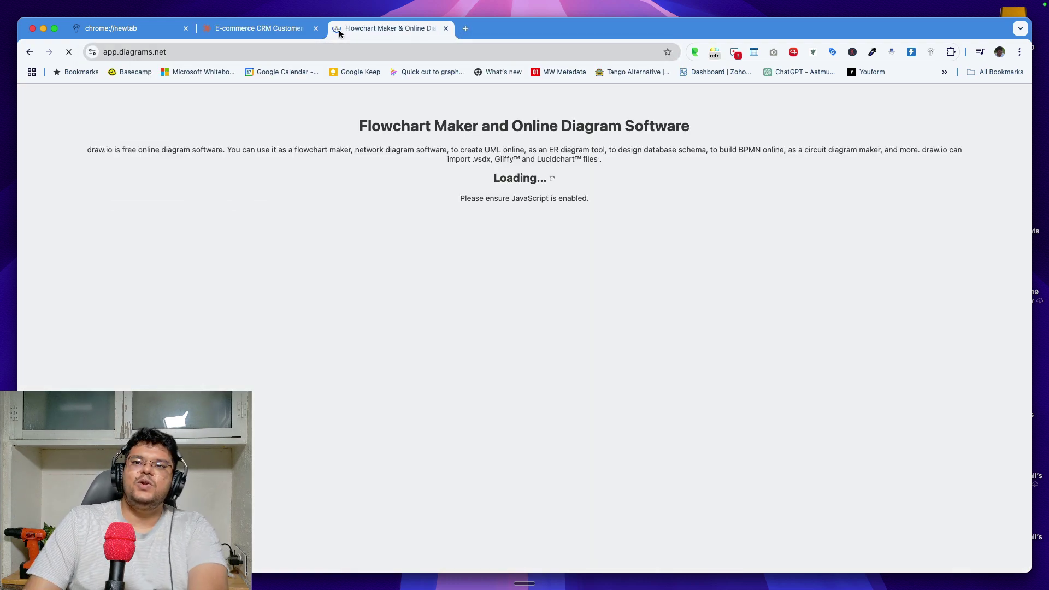
left_click(475, 272)
left_click(668, 449)
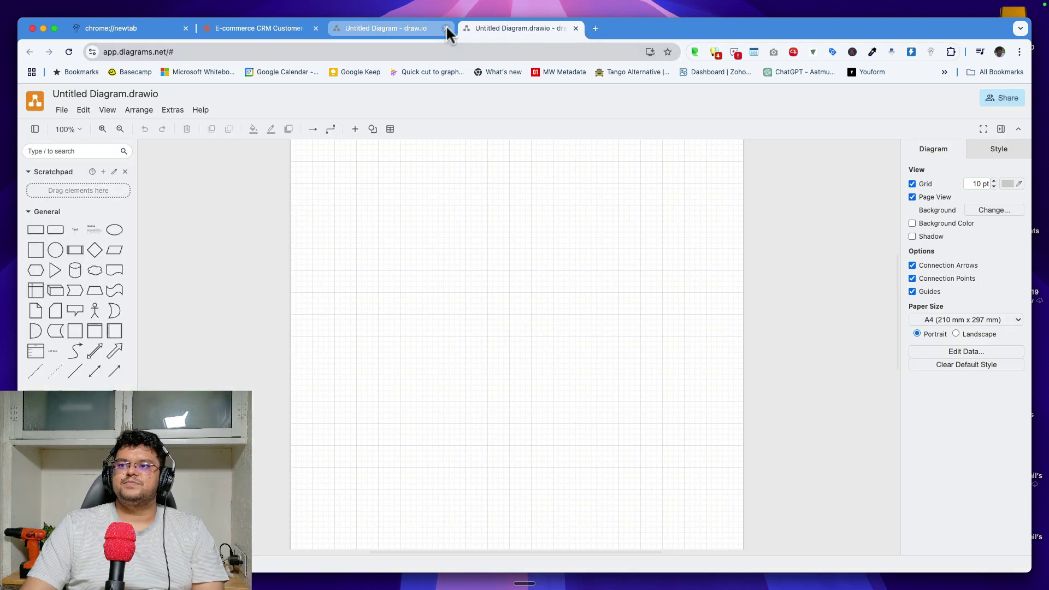
left_click(446, 28)
left_click(558, 220)
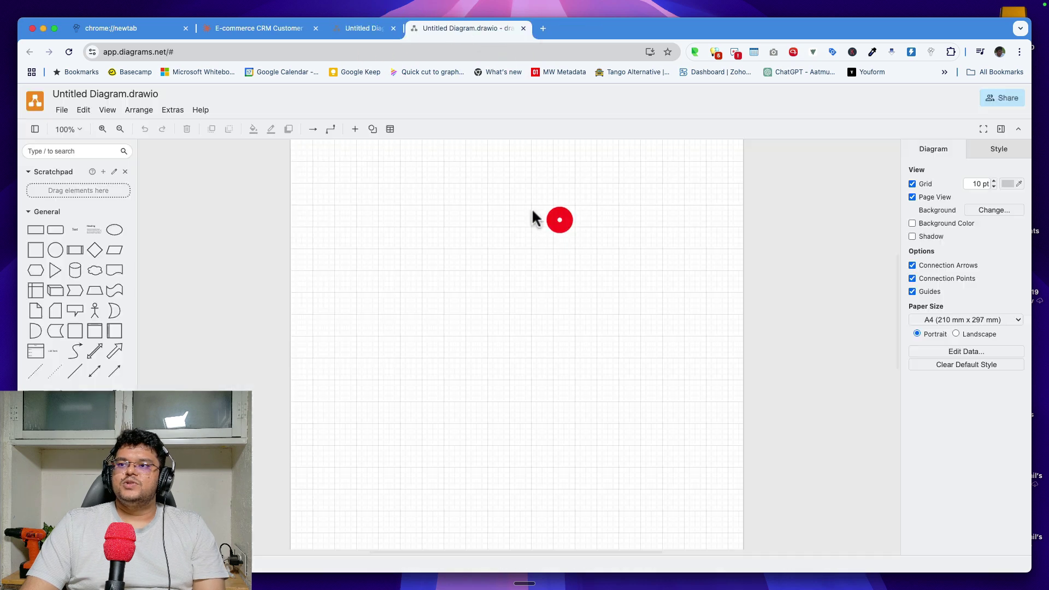
- Open the Mermaid insert dialog and replace its sample code with the pasted CRM flowchart code
left_click(142, 111)
mouse_move(148, 255)
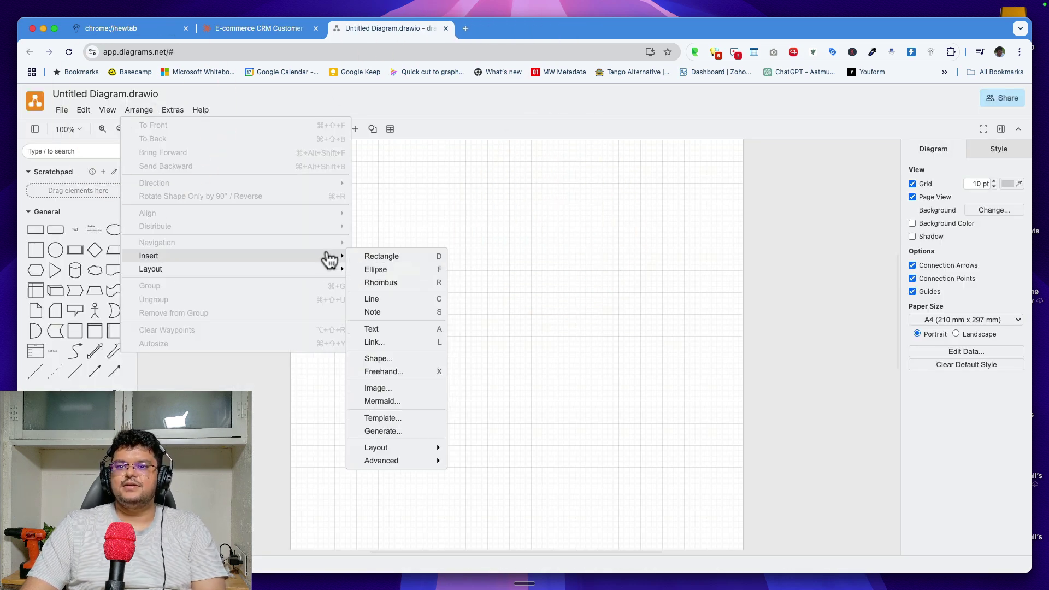
left_click(387, 408)
left_click(398, 270)
key("super+a")
key("super+v")
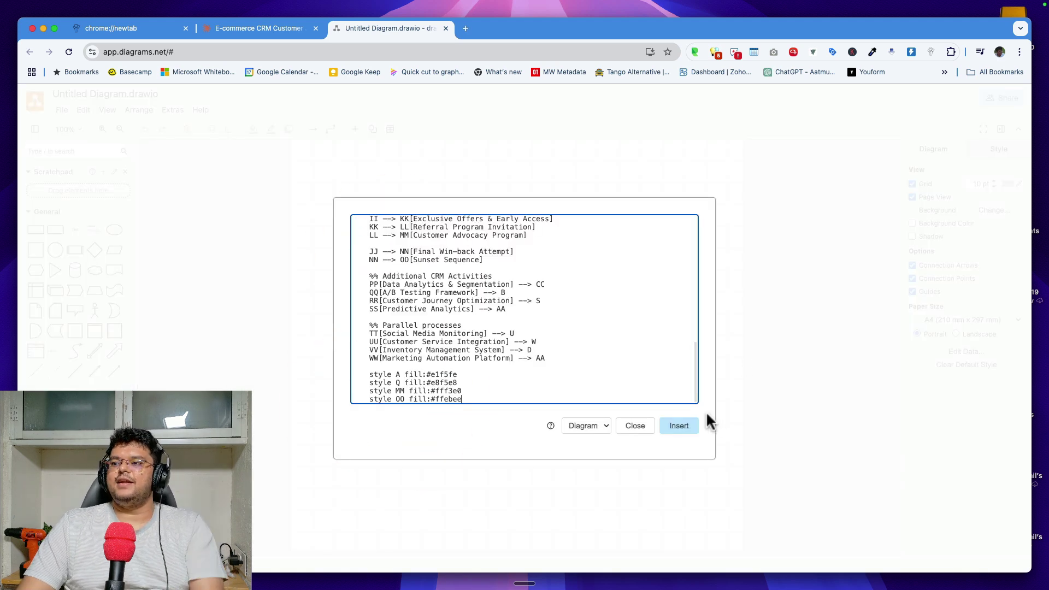
- Insert the customer-journey Mermaid code as an editable flowchart, then deselect it on the canvas
left_click(683, 423)
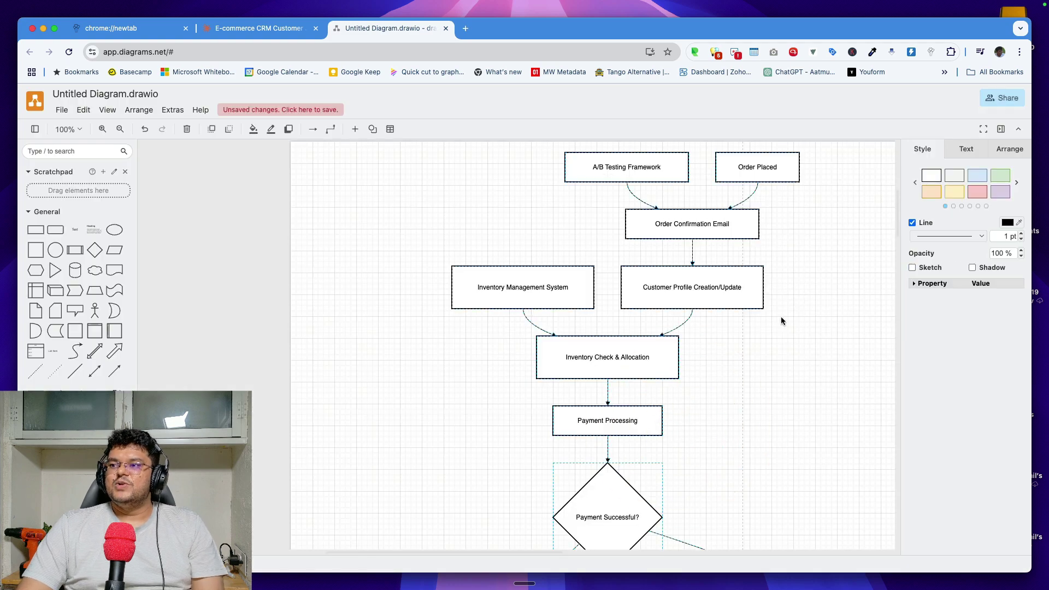
scroll(766, 392, "down", 1)
scroll(755, 395, "down", 3)
scroll(740, 398, "down", 5)
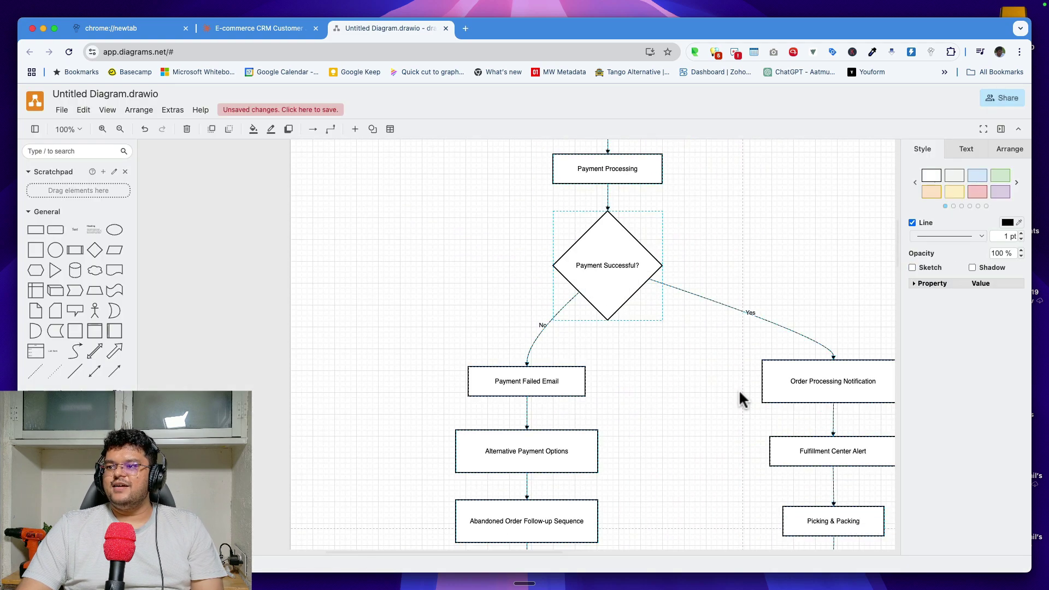
left_click(647, 416)
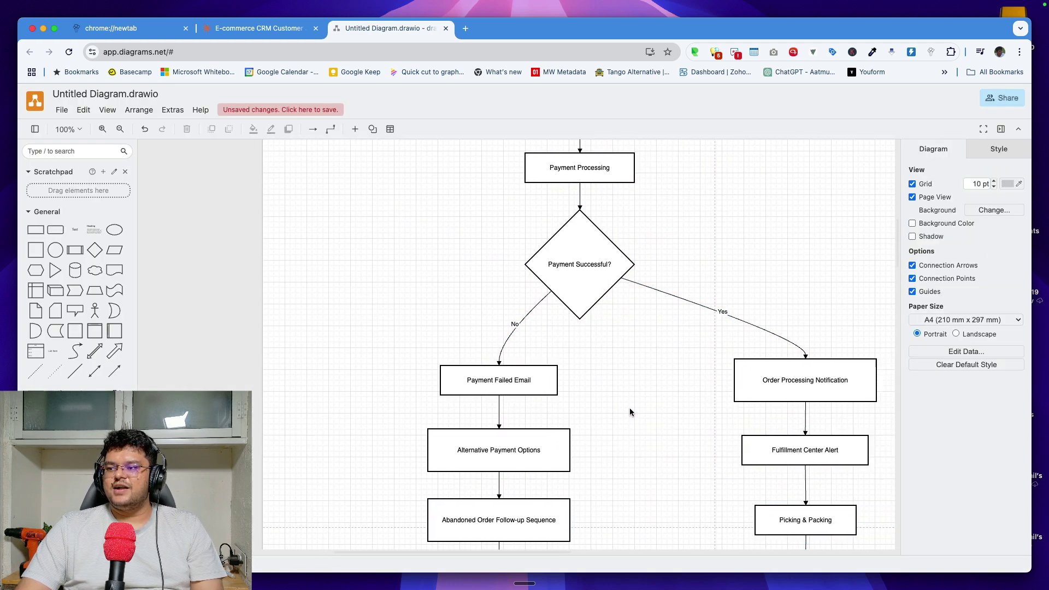
scroll(630, 409, "down", 2)
scroll(679, 356, "down", 2)
scroll(667, 410, "down", 1)
scroll(666, 421, "down", 8)
scroll(586, 442, "down", 5)
scroll(587, 443, "down", 2)
scroll(588, 441, "left", 2)
scroll(587, 441, "left", 1)
scroll(587, 441, "down", 5)
scroll(587, 442, "down", 5)
scroll(588, 443, "up", 5)
scroll(587, 442, "up", 5)
scroll(587, 442, "up", 5)
scroll(587, 443, "up", 3)
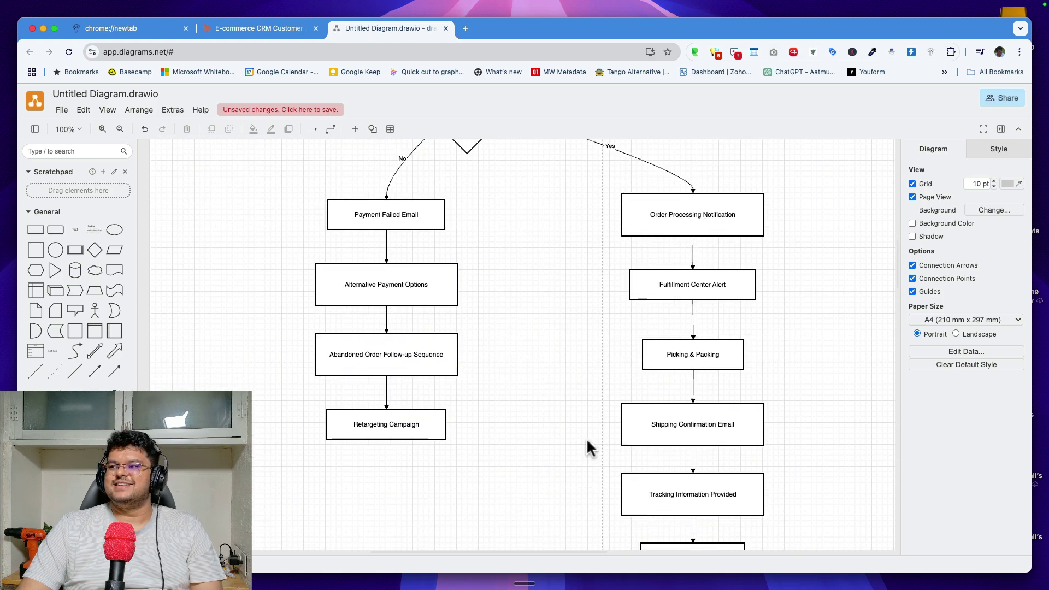
scroll(587, 442, "up", 1)
scroll(587, 442, "up", 4)
scroll(587, 443, "up", 1)
scroll(588, 442, "up", 1)
scroll(586, 447, "up", 3)
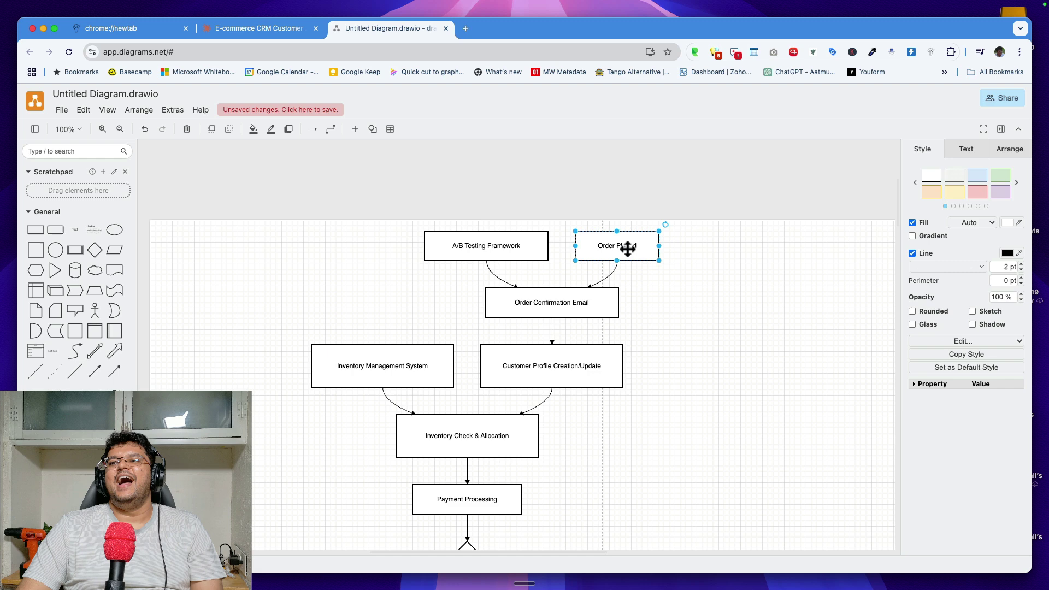
double_click(625, 246)
left_click(732, 340)
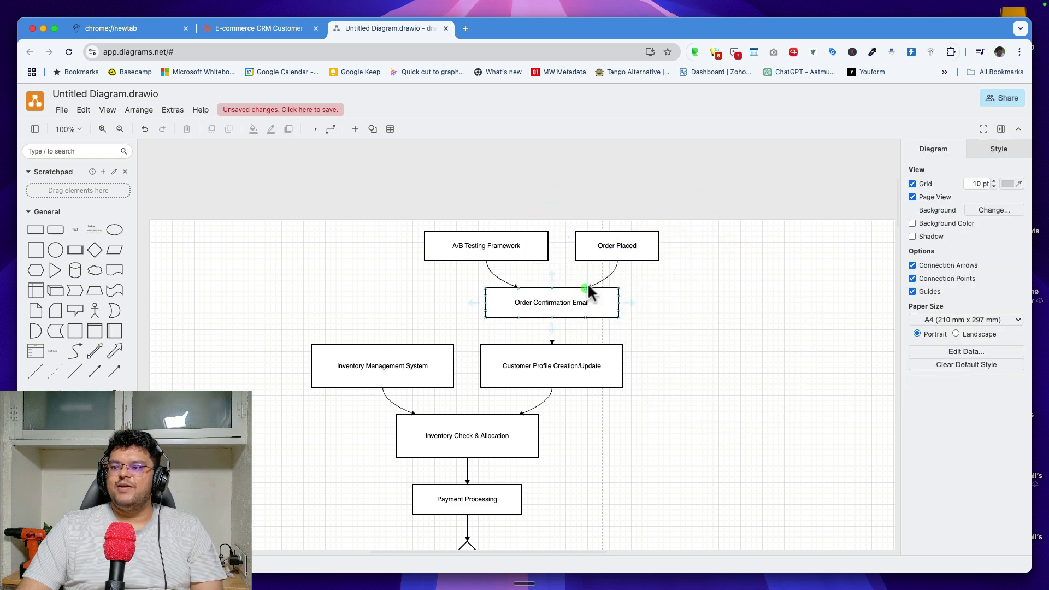
left_click_drag(586, 288, 698, 303)
left_click(737, 337)
left_click(661, 285)
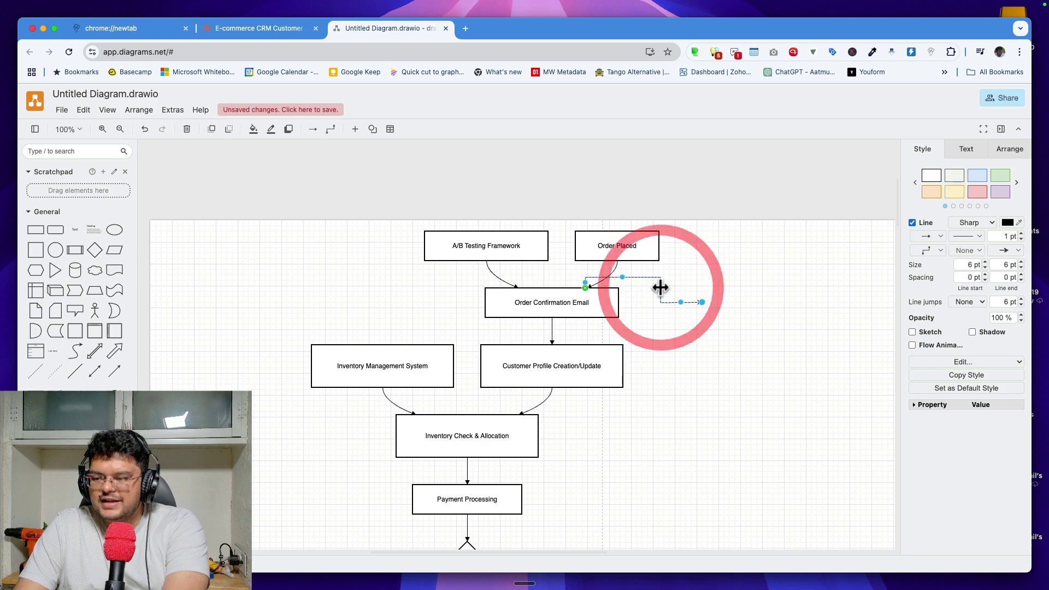
key("Delete")
left_click(655, 377)
left_click(557, 305)
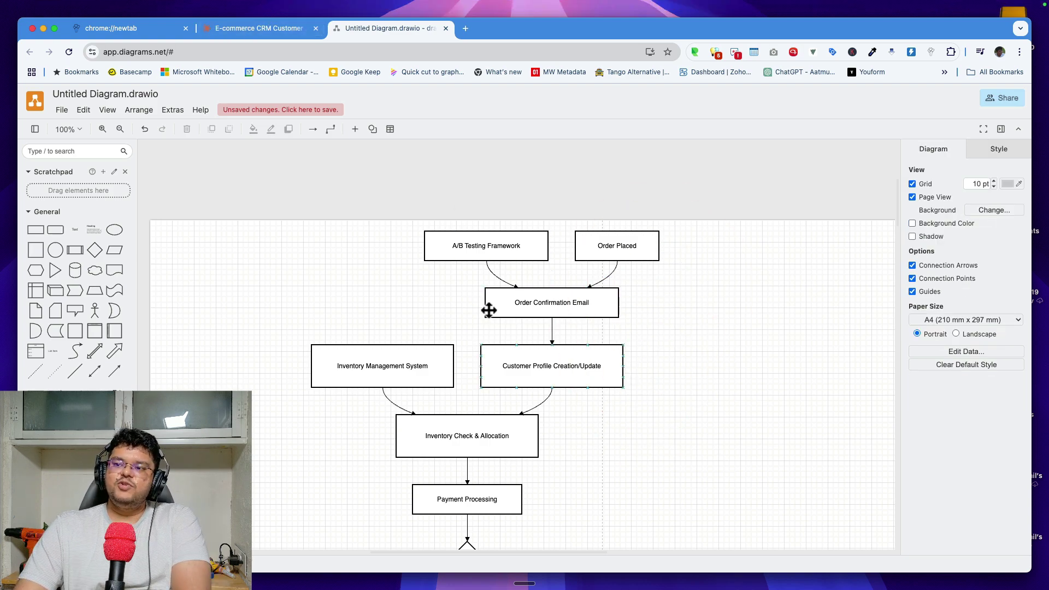
scroll(520, 512, "down", 3)
scroll(520, 515, "down", 5)
scroll(519, 516, "up", 1)
scroll(520, 516, "up", 4)
- Back in the Claude tab, select and review lines of the Mermaid flowchart code
left_click(266, 31)
left_click_drag(646, 168, 662, 350)
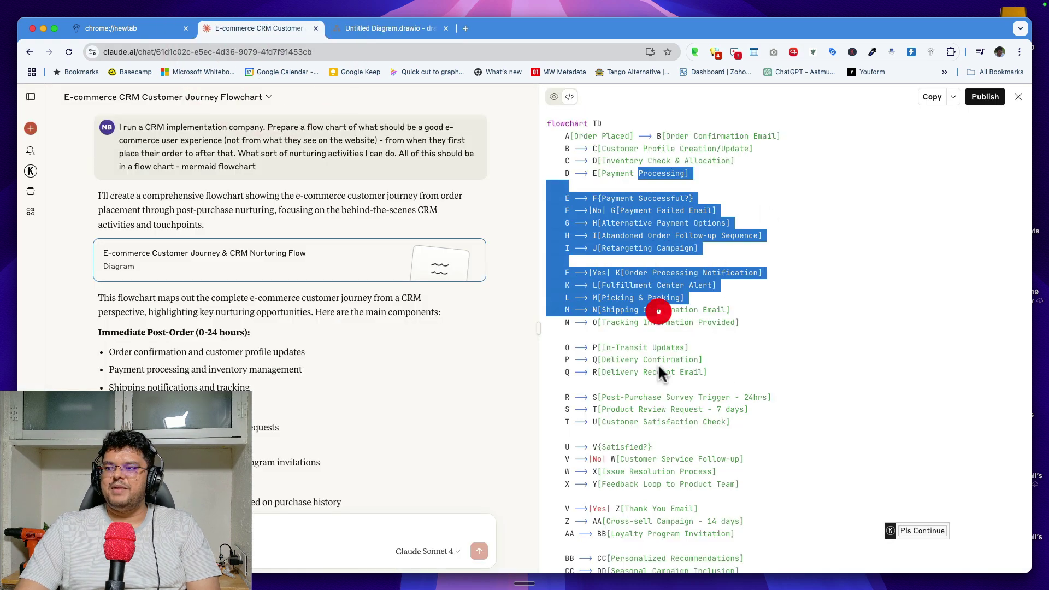
left_click_drag(617, 223, 647, 446)
left_click(639, 275)
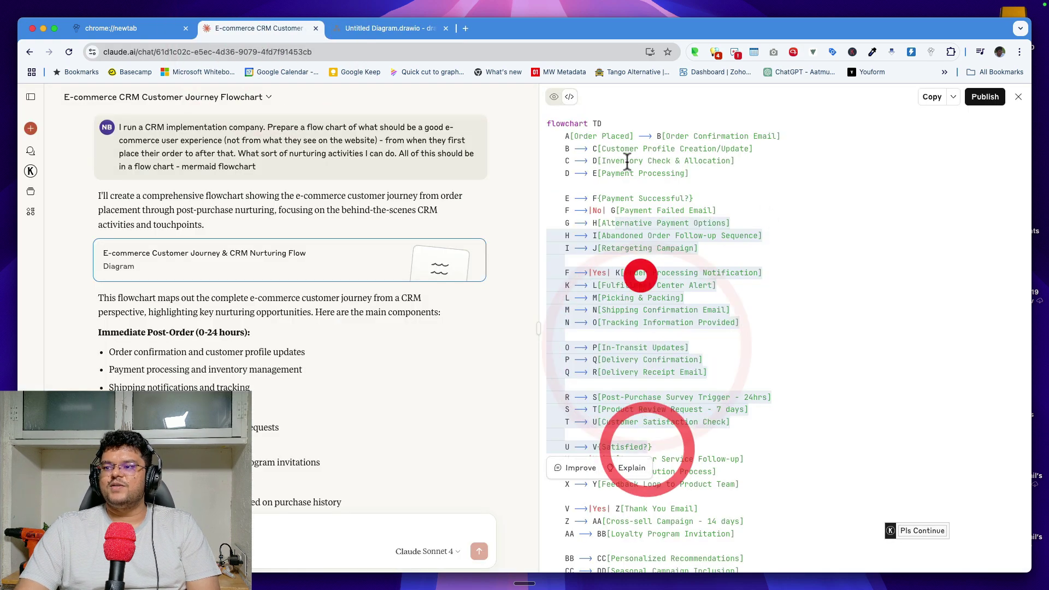
left_click(667, 312)
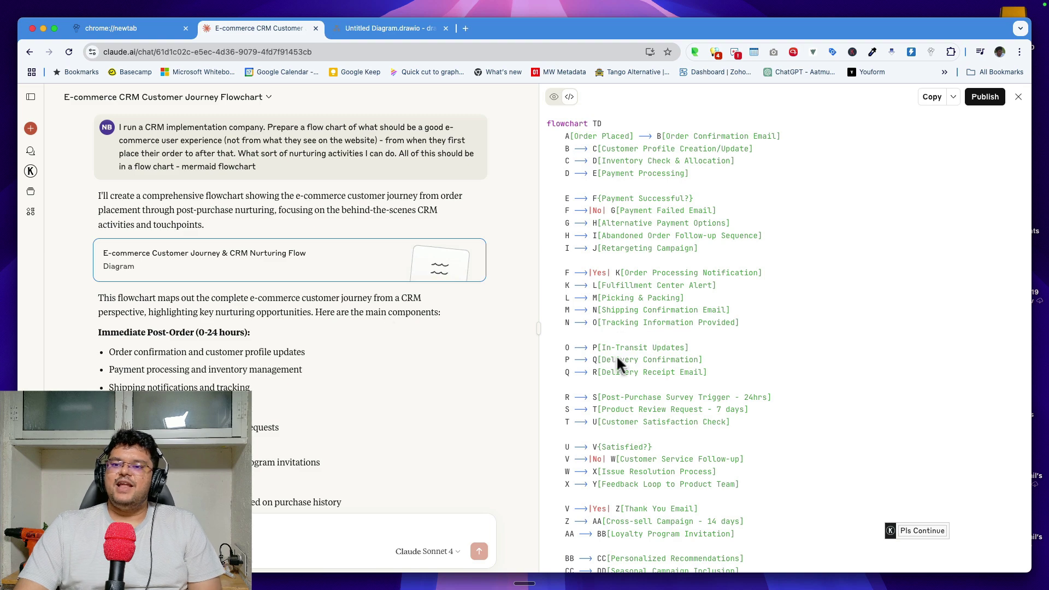
scroll(653, 465, "down", 10)
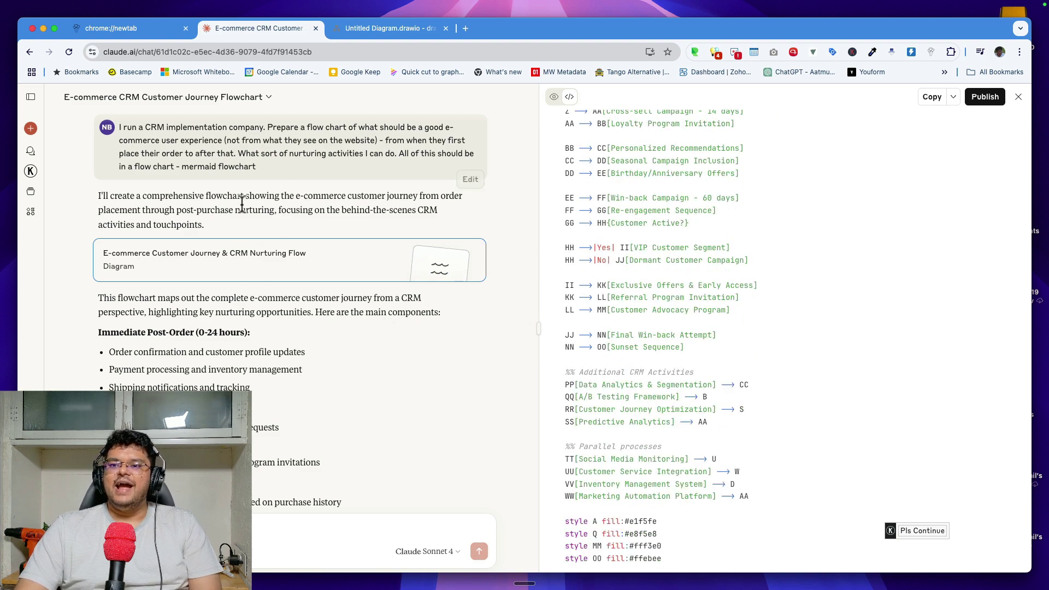
- Show the rendered flowchart preview in Claude, then return to the draw.io diagram
left_click(552, 97)
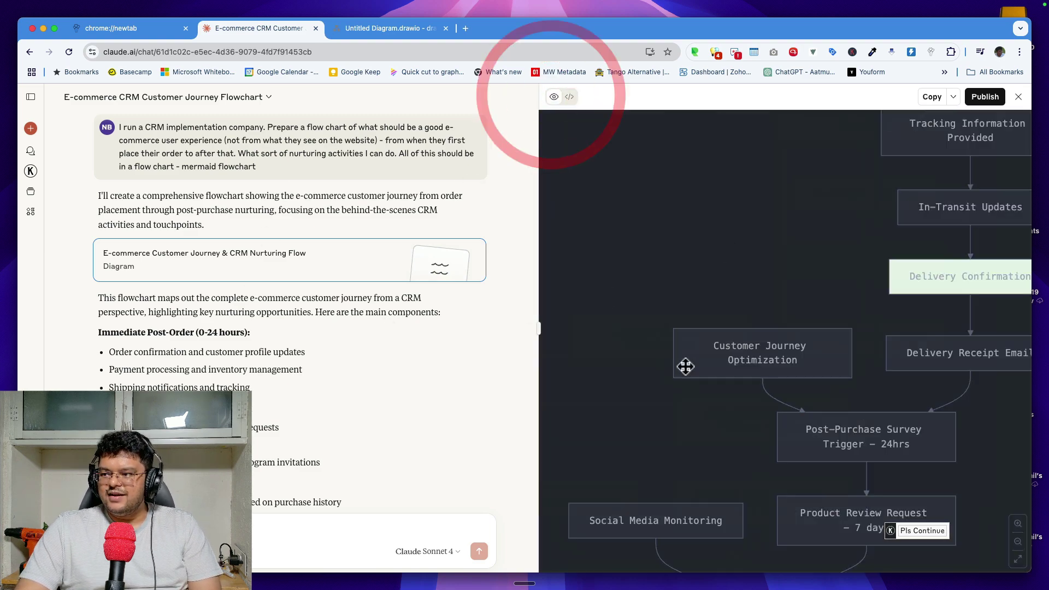
left_click(460, 267)
scroll(249, 382, "down", 10)
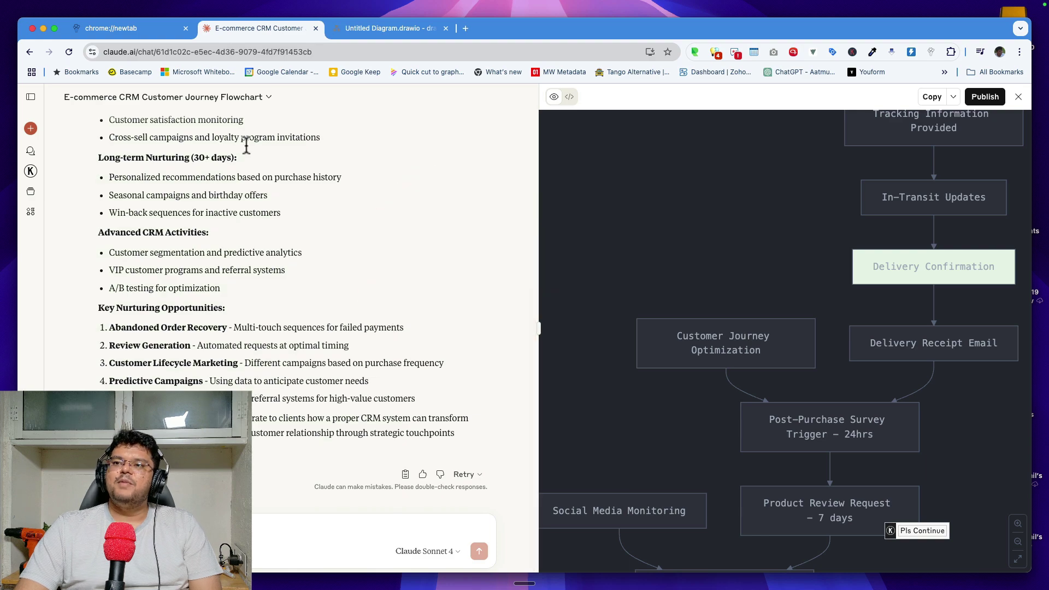
left_click(389, 29)
left_click(523, 385)
scroll(523, 391, "down", 1)
scroll(523, 391, "down", 5)
scroll(524, 393, "down", 5)
scroll(524, 394, "down", 5)
scroll(525, 394, "down", 5)
scroll(523, 391, "down", 3)
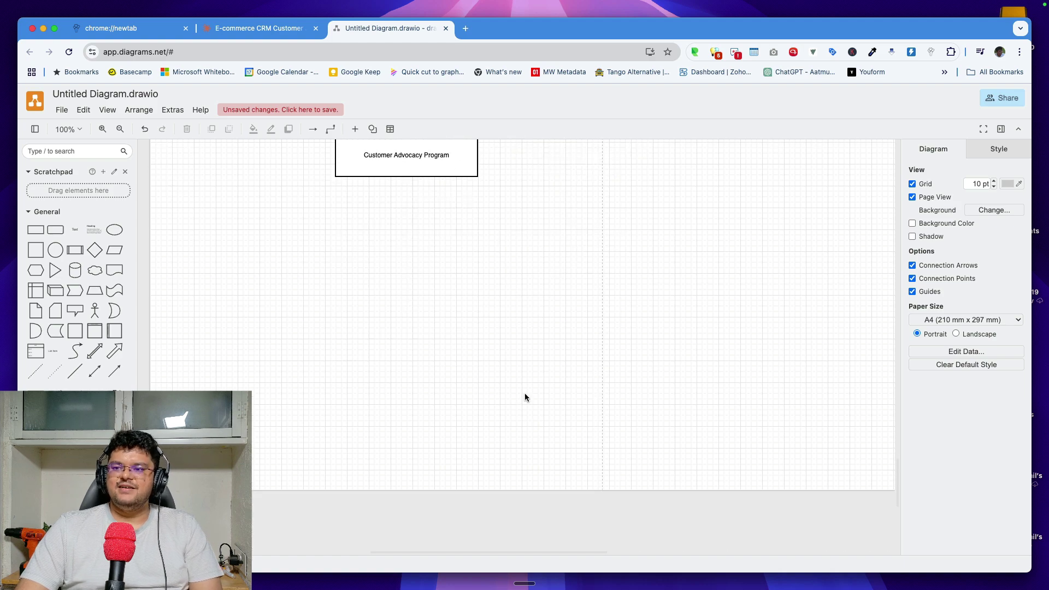
scroll(525, 392, "up", 5)
scroll(525, 394, "up", 10)
scroll(526, 397, "up", 5)
scroll(525, 396, "up", 5)
scroll(525, 396, "up", 5)
scroll(525, 397, "up", 5)
scroll(526, 397, "down", 2)
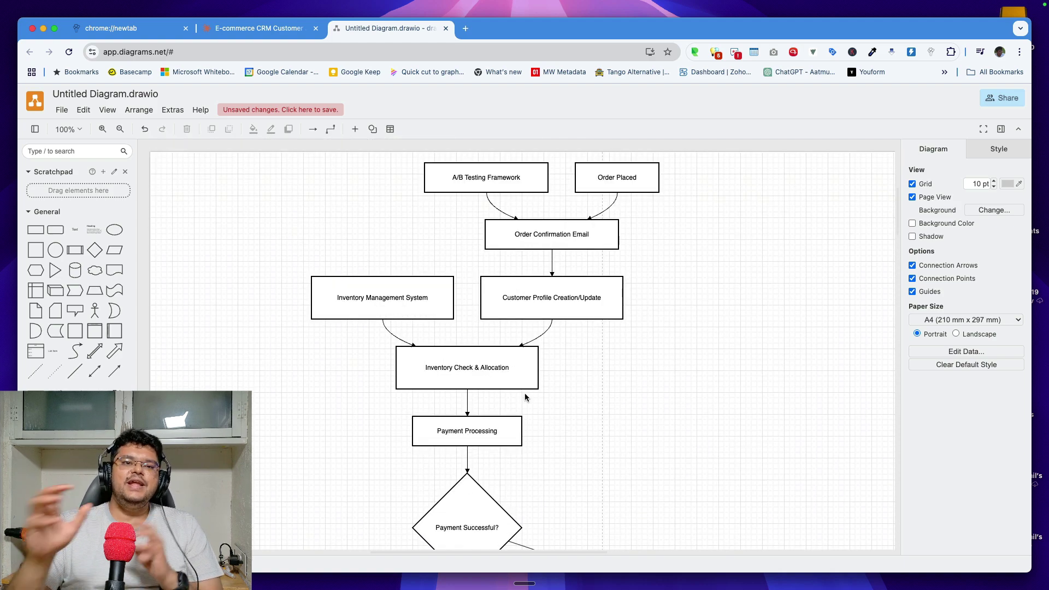